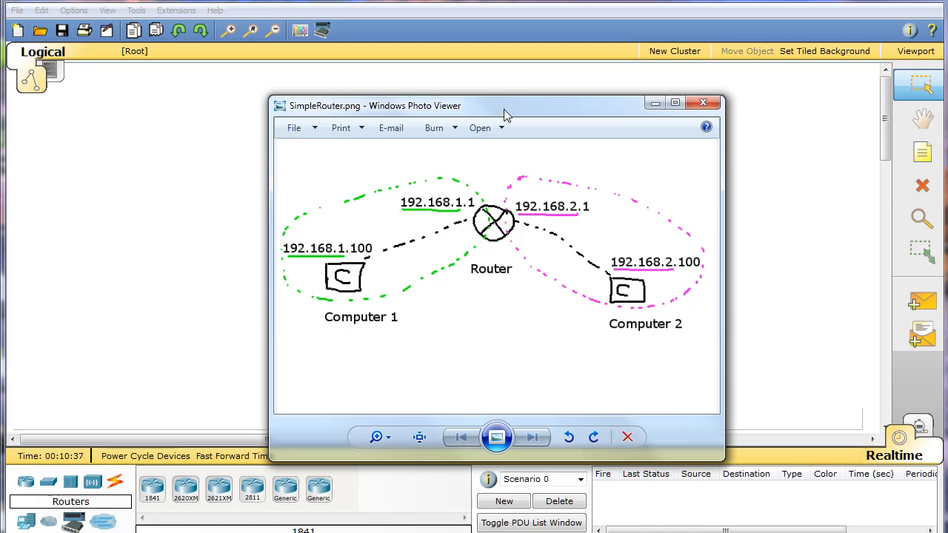
# - Place an 1841 router in the upper middle of the workspace with a generic PC lower on either side of it
pyautogui.moveTo(504, 108); pyautogui.dragTo(947, 326)
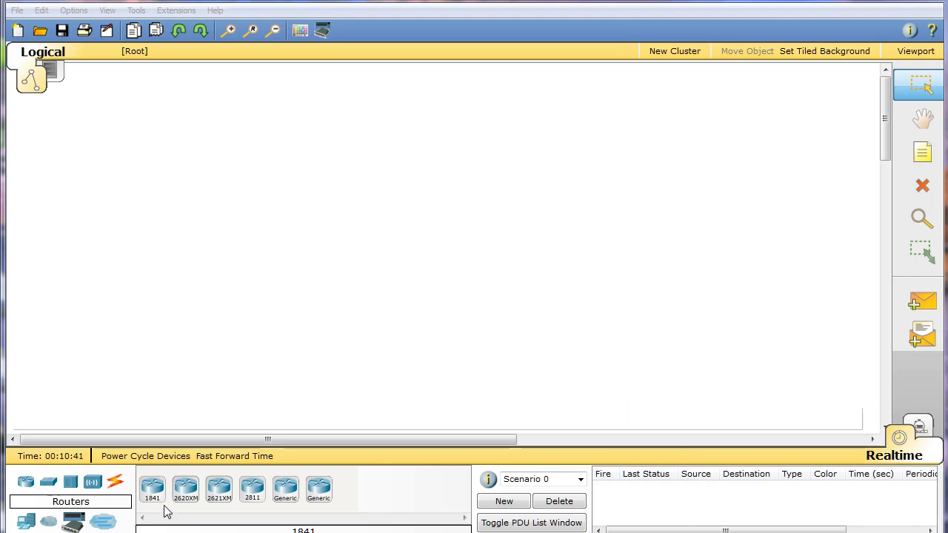
pyautogui.moveTo(141, 499); pyautogui.dragTo(397, 201)
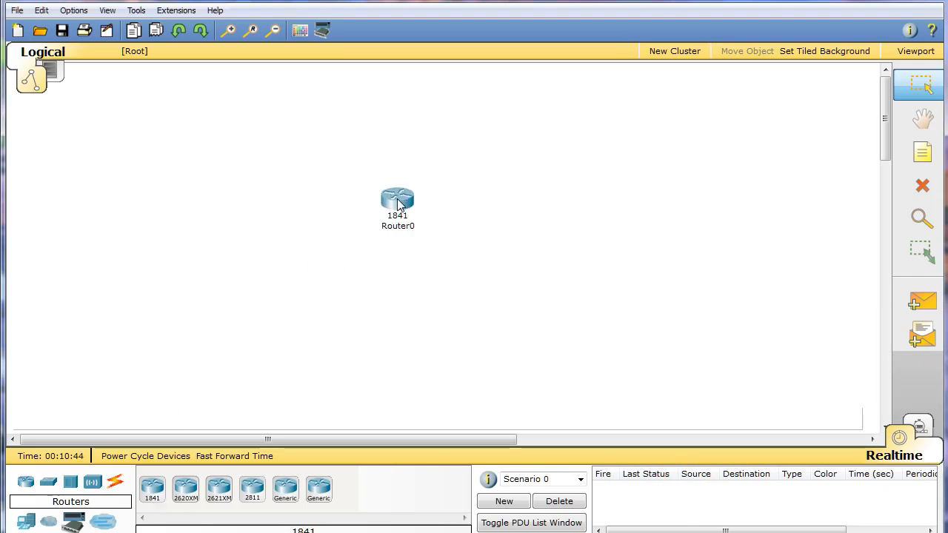
pyautogui.click(26, 523)
pyautogui.moveTo(155, 502); pyautogui.dragTo(217, 256)
pyautogui.moveTo(155, 492); pyautogui.dragTo(587, 280)
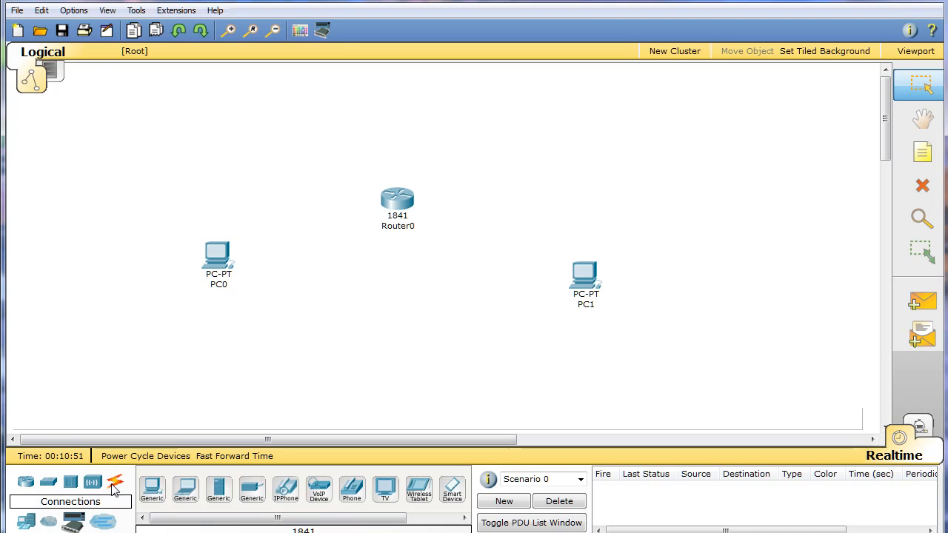
# - Connect PC0 to Router0's FastEthernet0/0 port with a copper cross-over cable
pyautogui.click(115, 482)
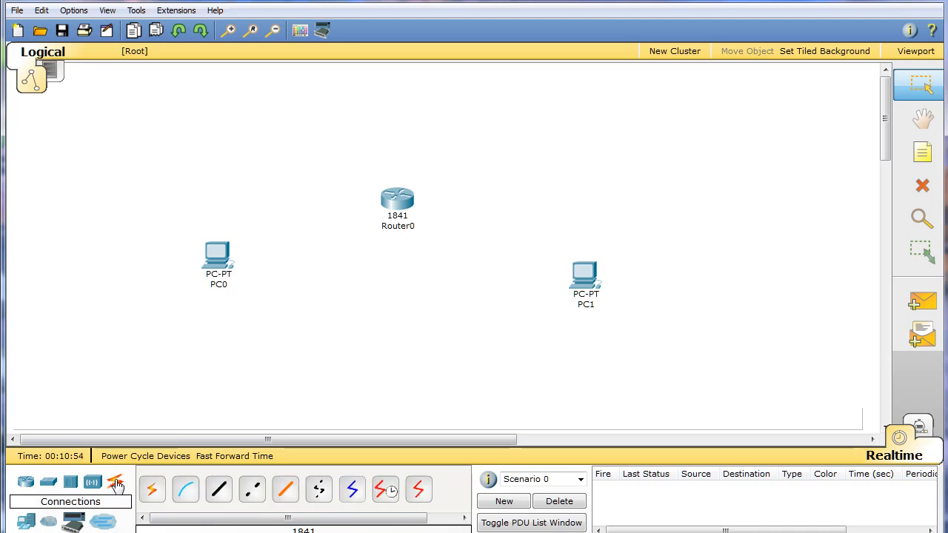
pyautogui.click(252, 488)
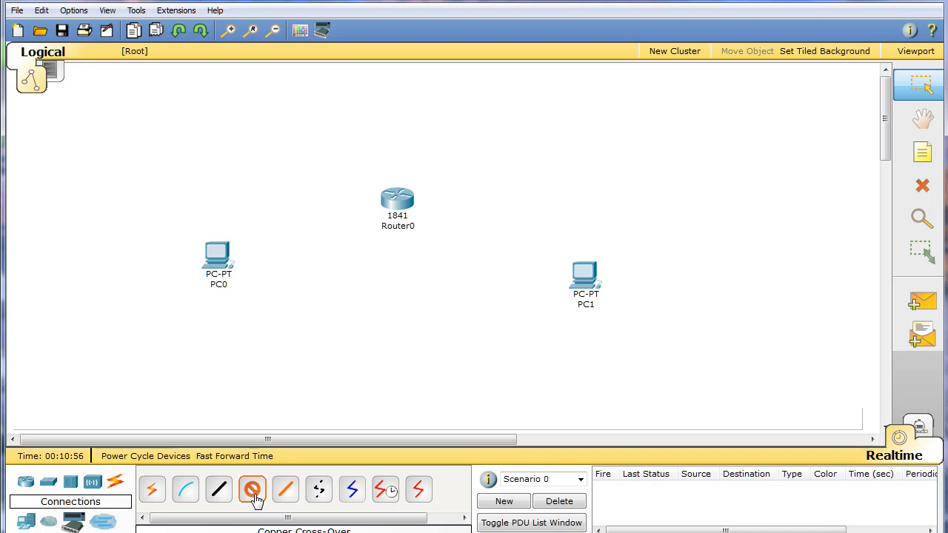
pyautogui.click(222, 261)
pyautogui.click(236, 269)
pyautogui.click(385, 199)
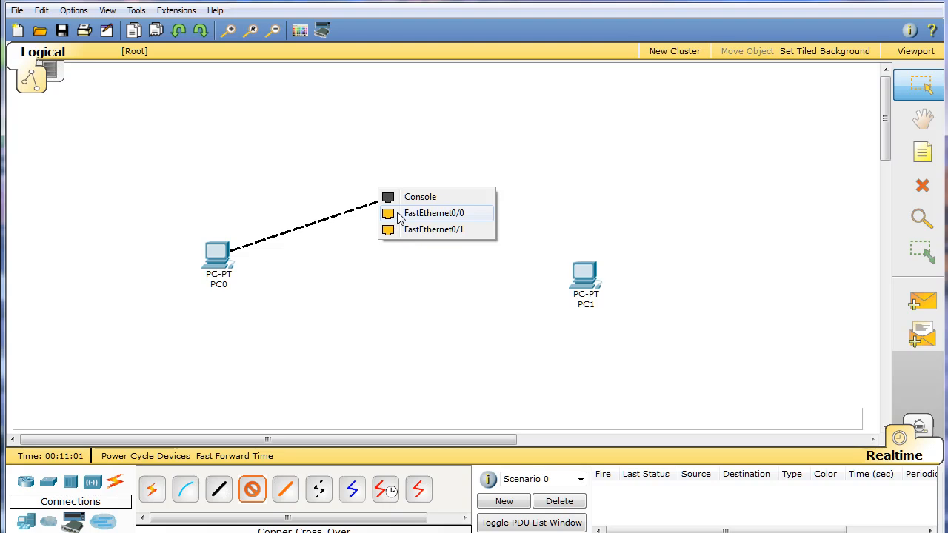
pyautogui.click(434, 213)
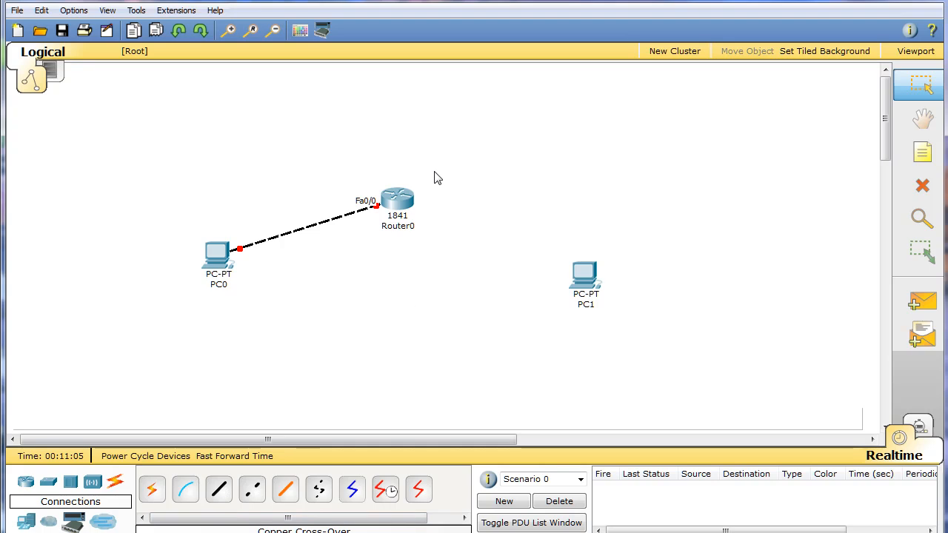
# - Connect Router0's FastEthernet0/1 port to PC1 with a copper cross-over cable
pyautogui.click(252, 492)
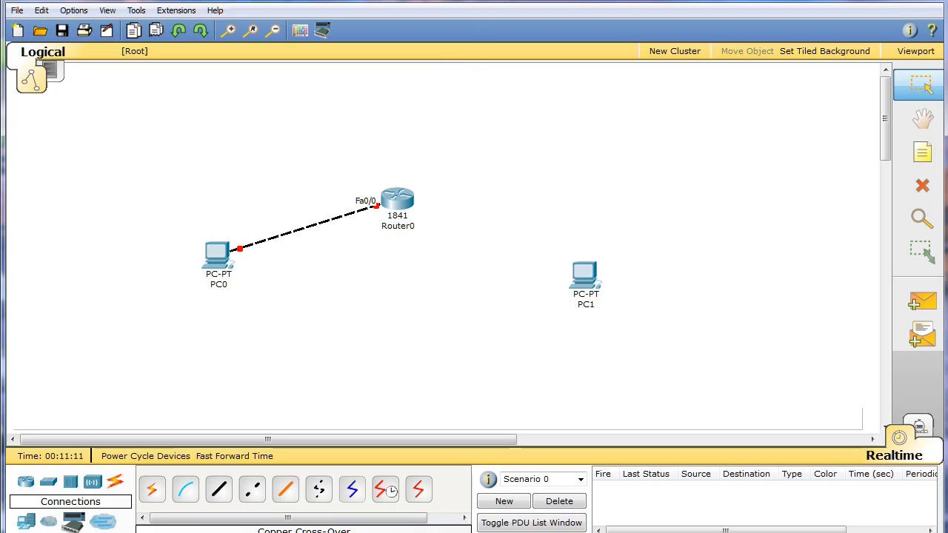
pyautogui.click(251, 483)
pyautogui.click(413, 197)
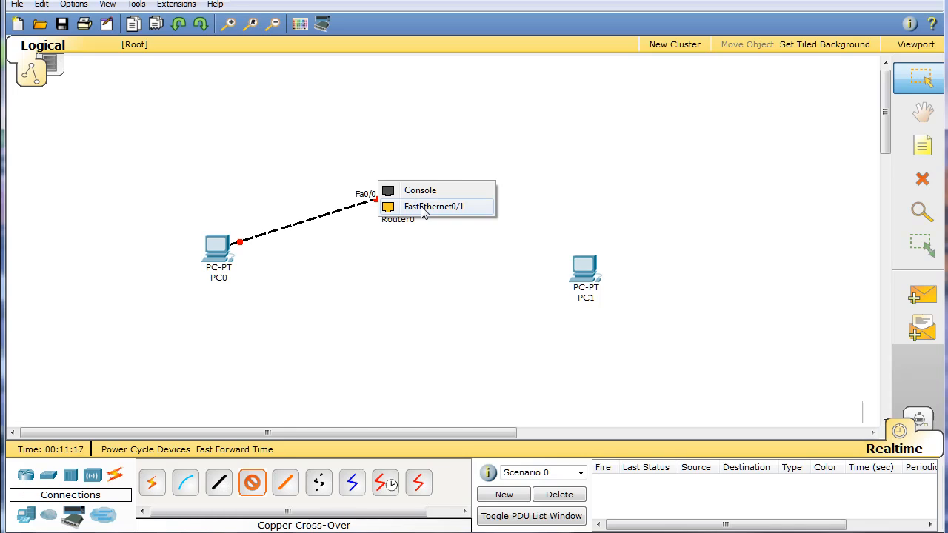
pyautogui.click(424, 209)
pyautogui.click(576, 268)
pyautogui.click(587, 279)
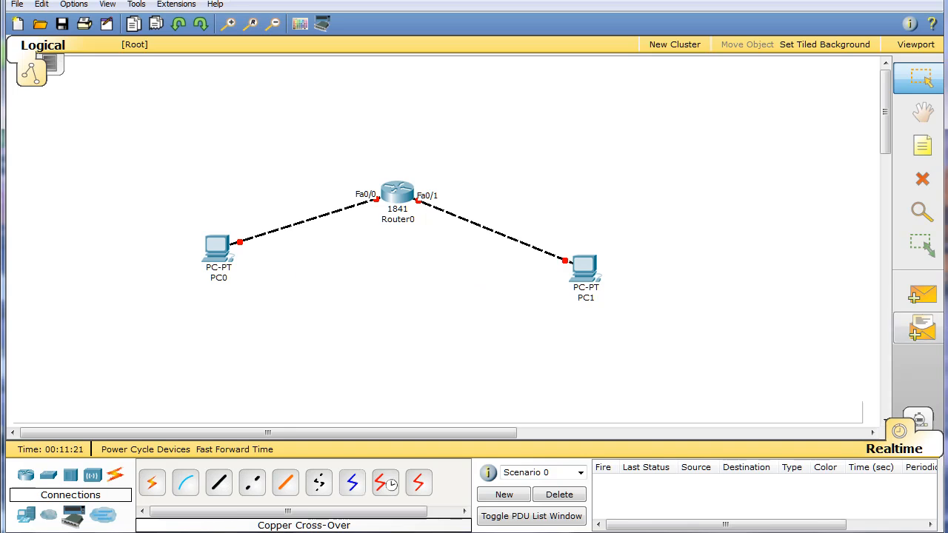
# - Following the SimpleRouter.png diagram, give PC0 the static IP address 192.168.1.100 with subnet mask 255.255.255.0
pyautogui.moveTo(947, 304); pyautogui.dragTo(377, 260)
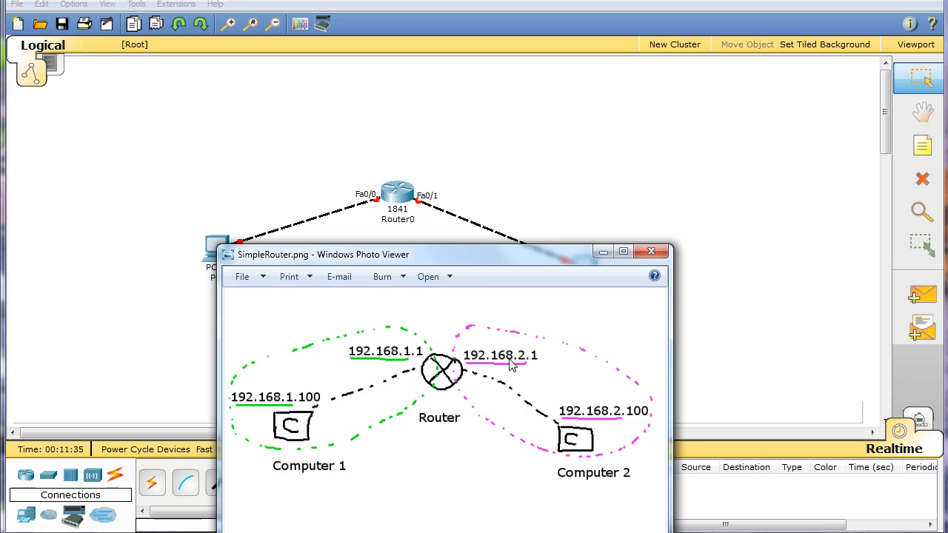
pyautogui.moveTo(508, 259); pyautogui.dragTo(779, 312)
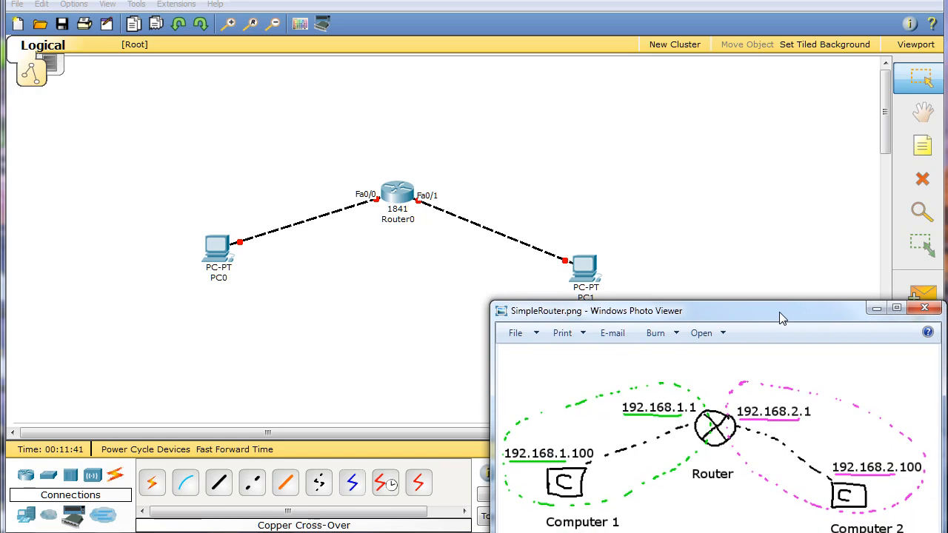
pyautogui.click(211, 252)
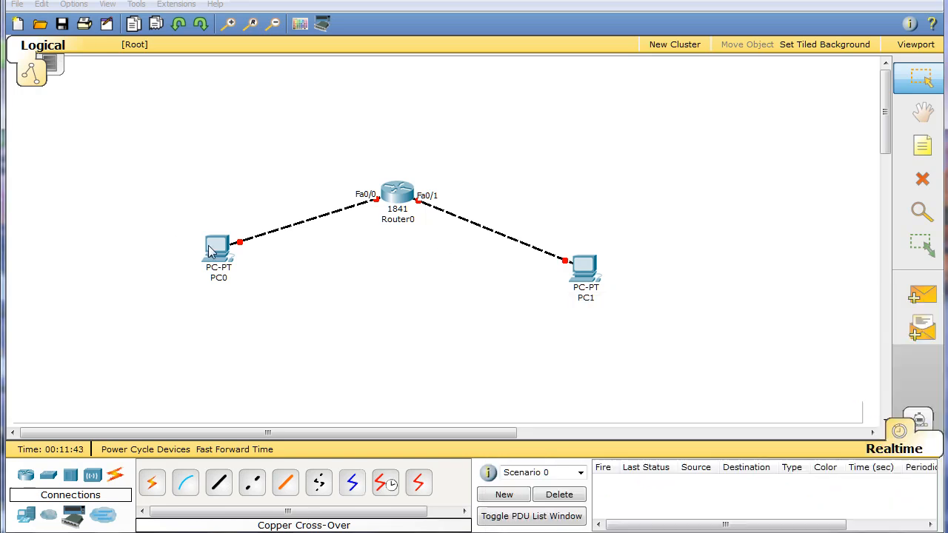
pyautogui.click(211, 252)
pyautogui.click(212, 248)
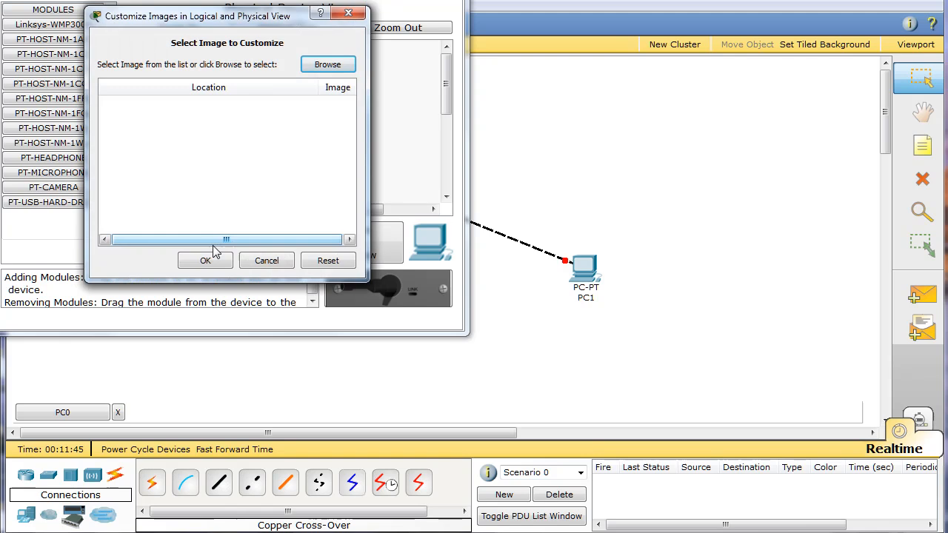
pyautogui.click(350, 14)
pyautogui.moveTo(218, 0); pyautogui.dragTo(278, 58)
pyautogui.click(182, 76)
pyautogui.click(110, 141)
pyautogui.click(190, 215)
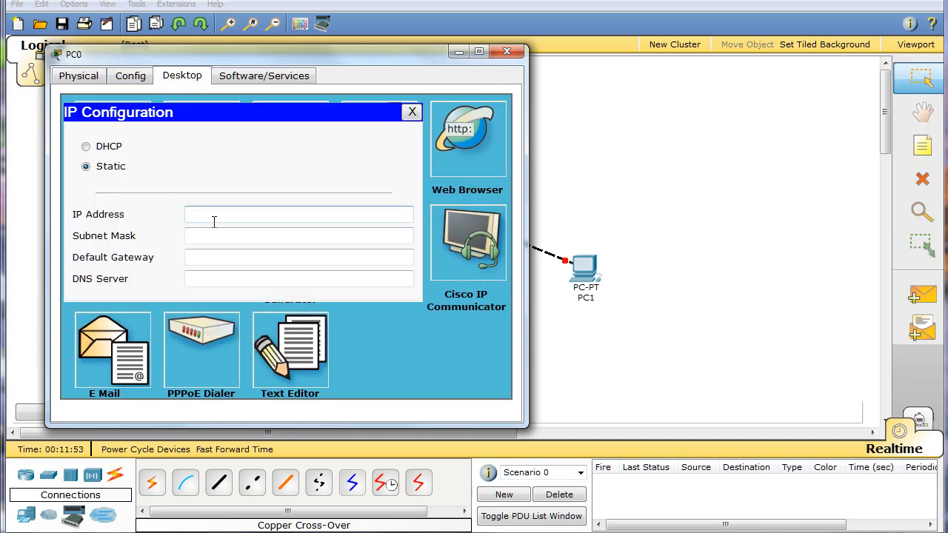
pyautogui.write('192.168.1.100')
pyautogui.press('Tab')
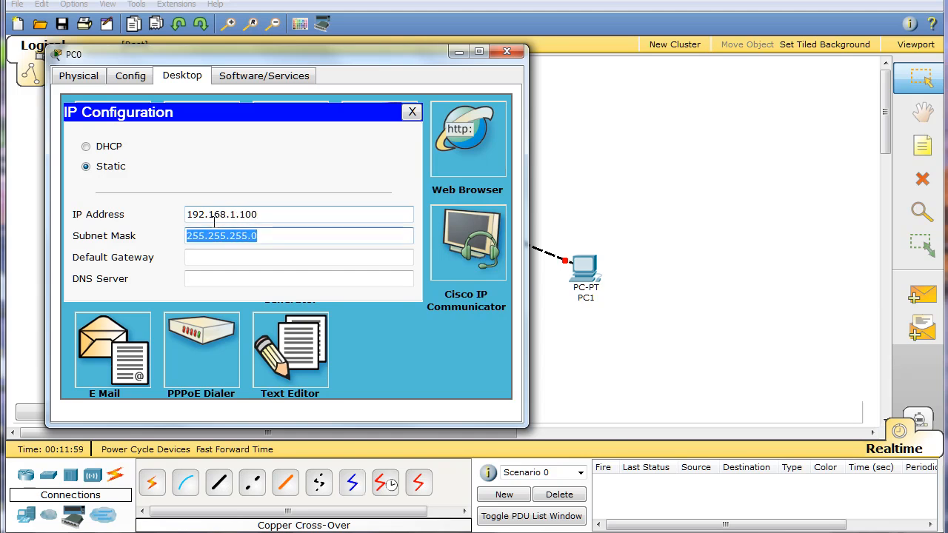
# - Set PC0's default gateway to 192.168.1.1 and close its configuration window
pyautogui.click(219, 261)
pyautogui.write('1')
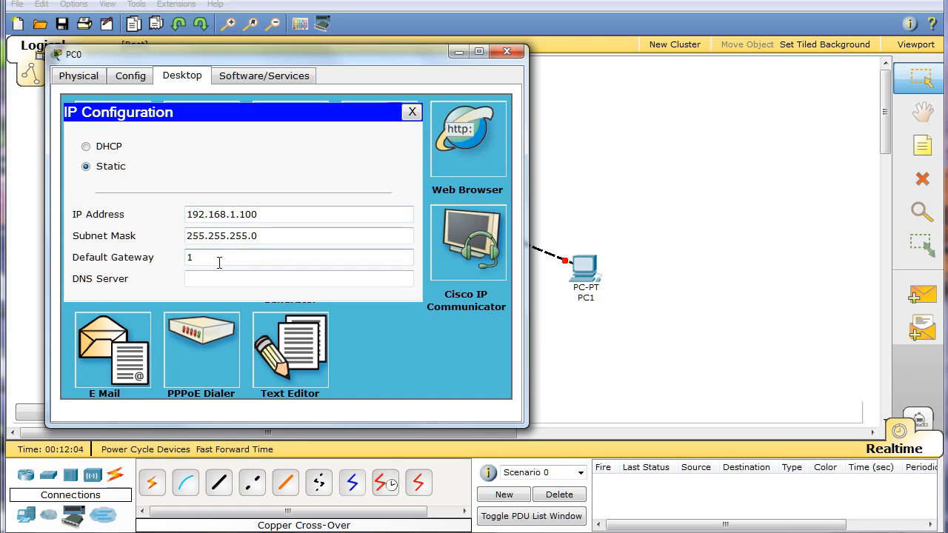
pyautogui.write('92.168.1.1')
pyautogui.click(412, 111)
pyautogui.click(507, 51)
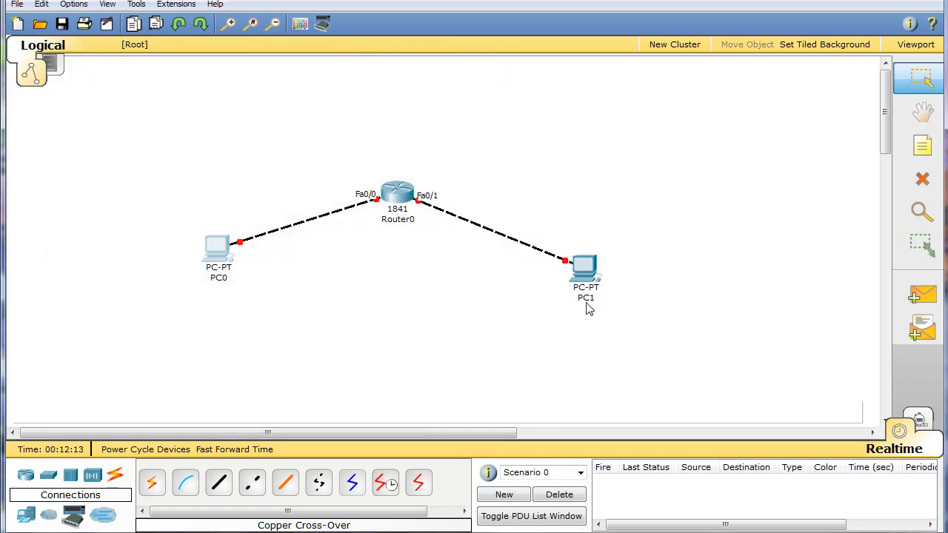
# - Give PC1 the static IP address 192.168.2.100 with subnet mask 255.255.255.0
pyautogui.click(582, 266)
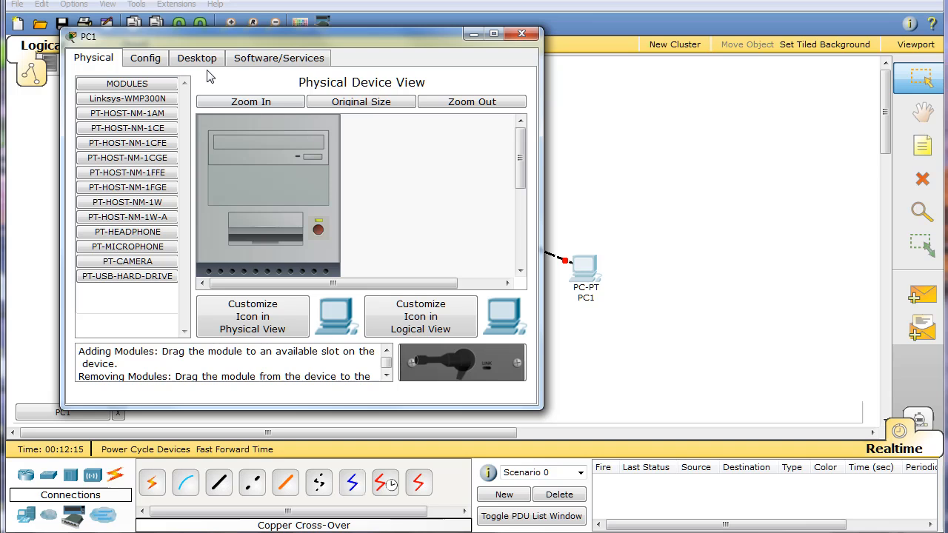
pyautogui.click(150, 59)
pyautogui.click(218, 58)
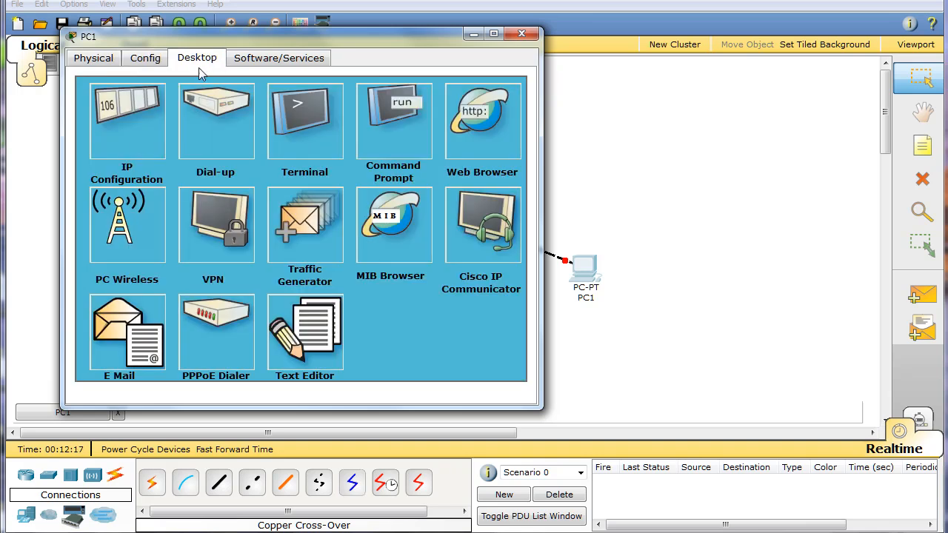
pyautogui.click(141, 139)
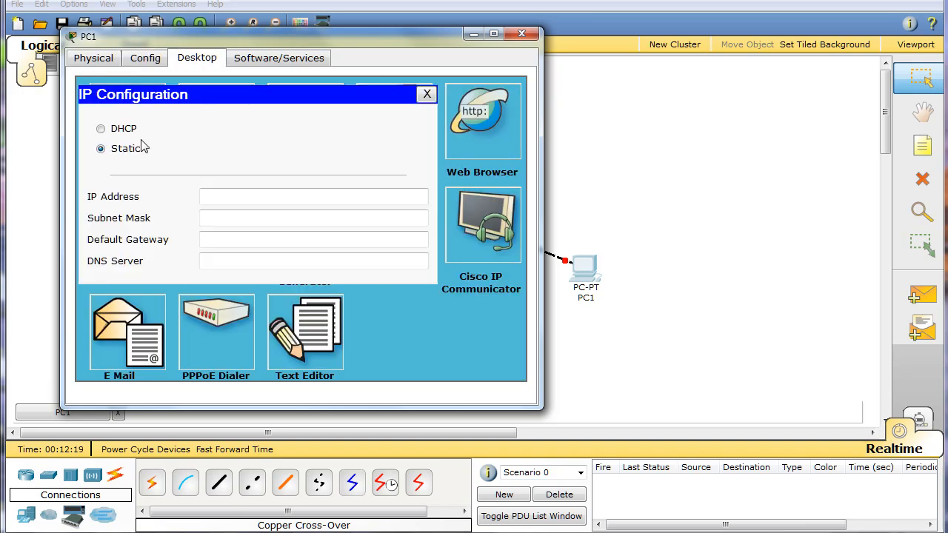
pyautogui.click(218, 198)
pyautogui.write('192.168')
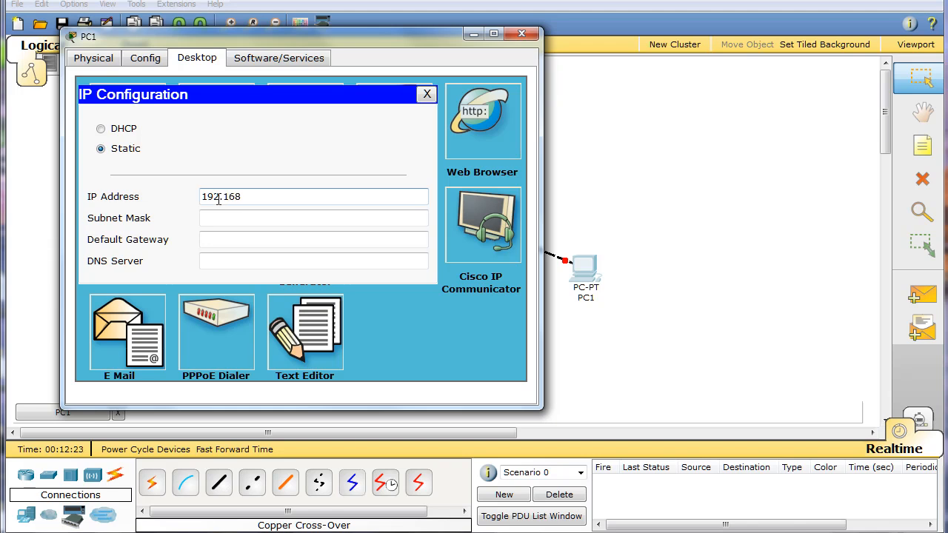
pyautogui.write('.2.100')
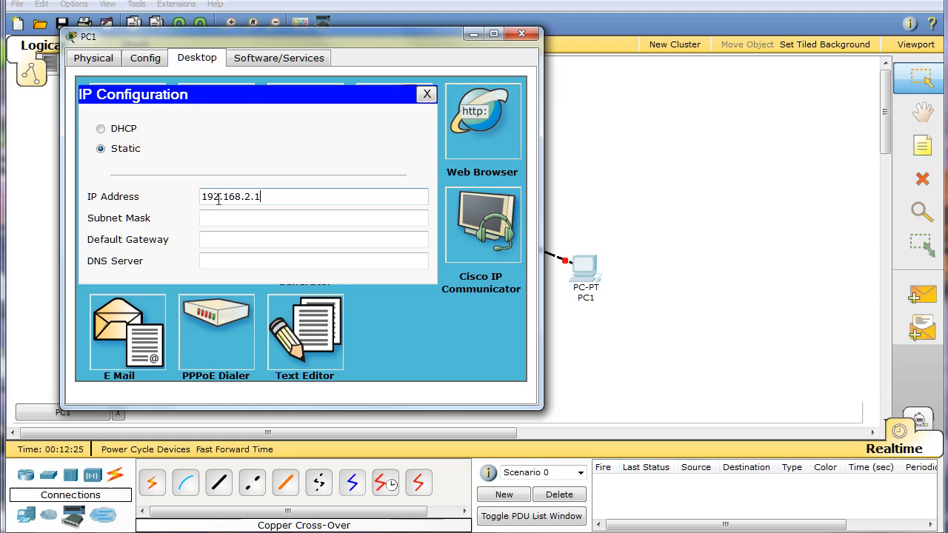
pyautogui.click(274, 222)
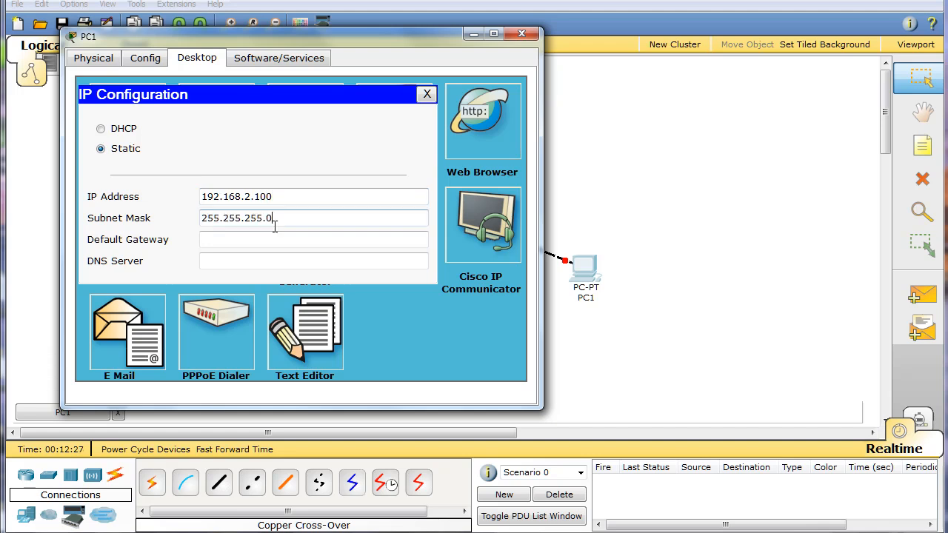
# - Set PC1's default gateway to 192.168.2.1 and close its configuration window
pyautogui.click(226, 238)
pyautogui.write('192.168')
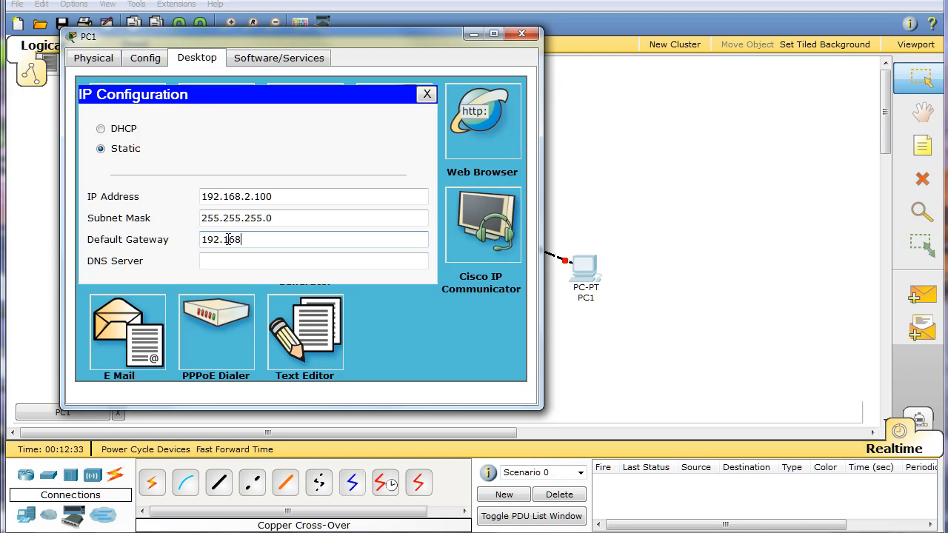
pyautogui.write('.2.1')
pyautogui.click(428, 94)
pyautogui.click(522, 35)
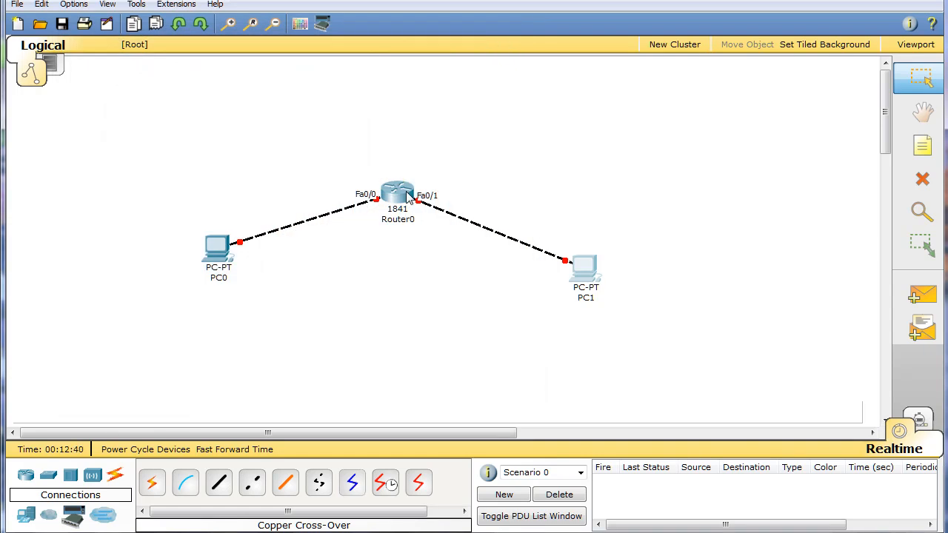
# - Open Router0's command line interface and decline the initial system configuration dialog to reach the router prompt
pyautogui.moveTo(406, 194)
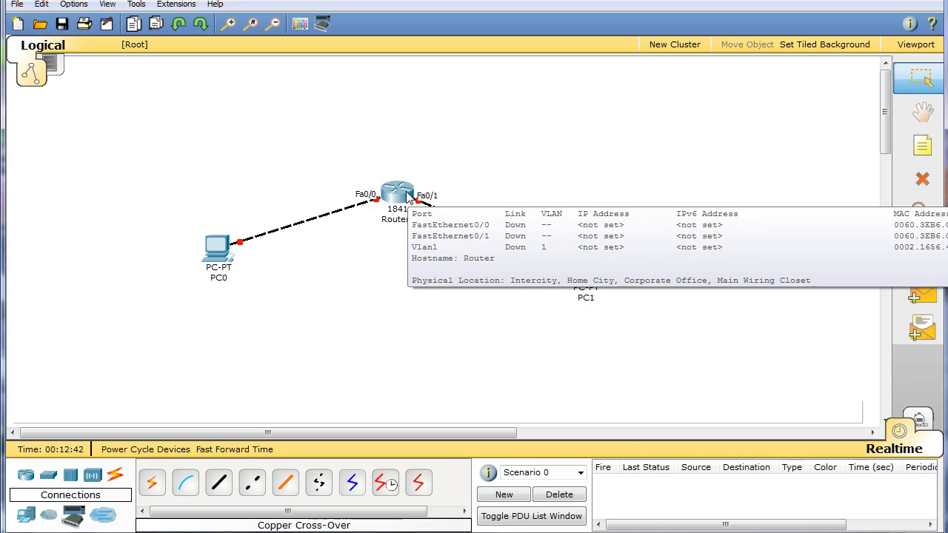
pyautogui.click(406, 194)
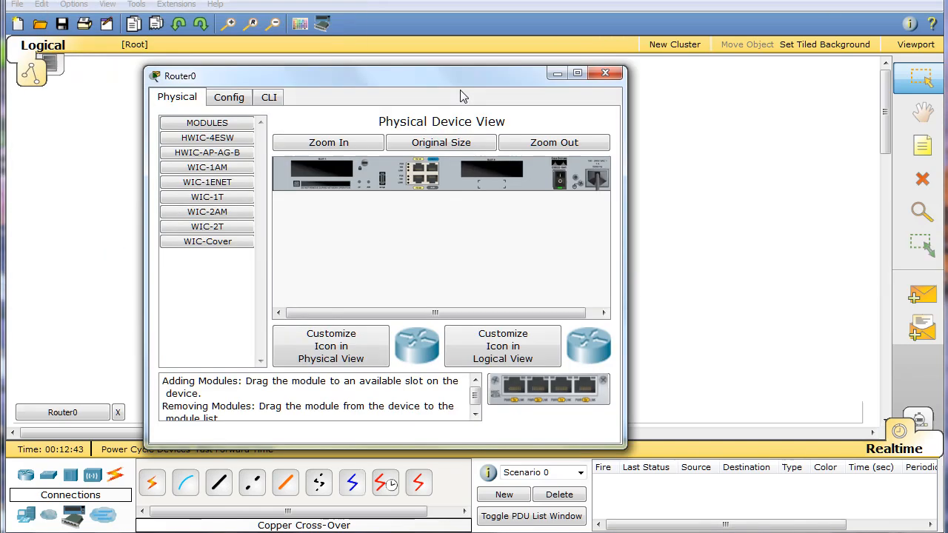
pyautogui.click(291, 113)
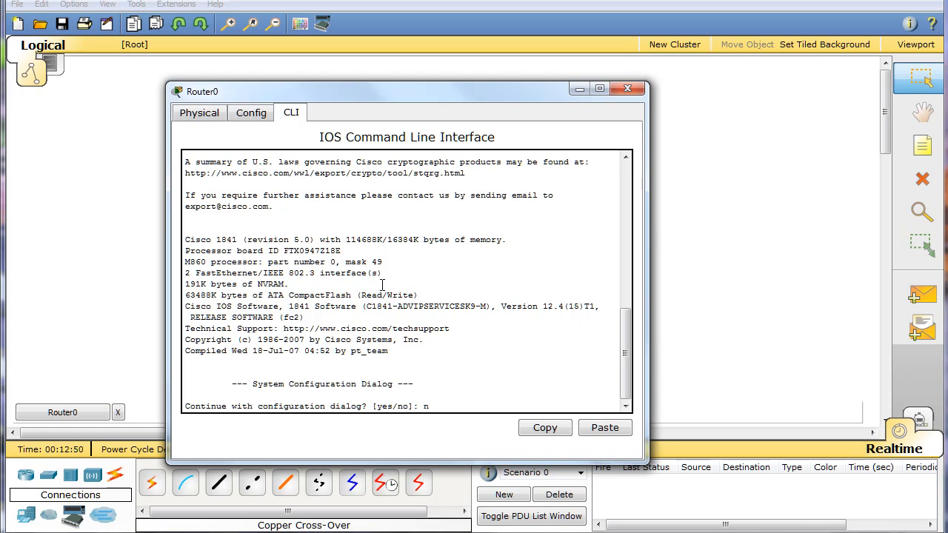
pyautogui.write('n')
pyautogui.press('Return')
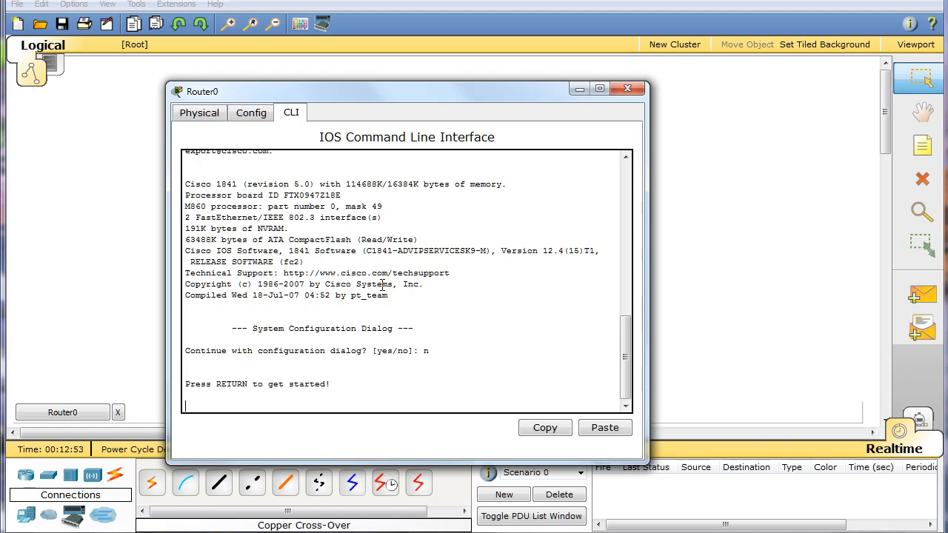
pyautogui.press('Return')
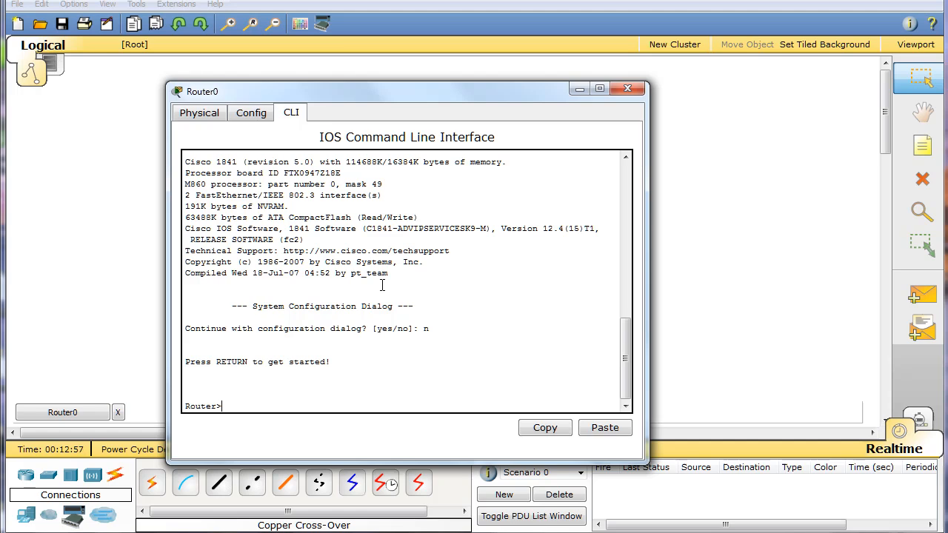
# - Enter privileged mode on Router0 with enable, and global configuration mode with configure terminal
pyautogui.write('enable')
pyautogui.press('Return')
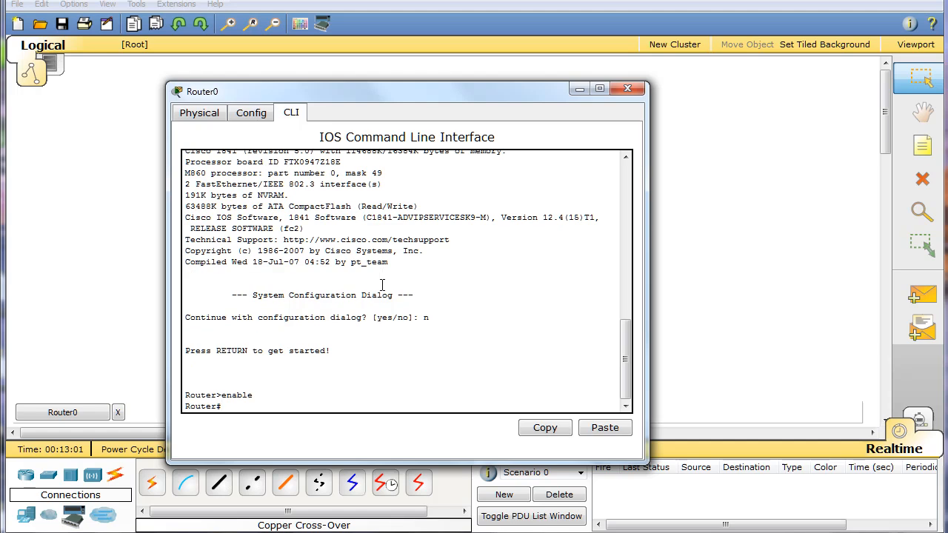
pyautogui.write('configure terminal')
pyautogui.press('Return')
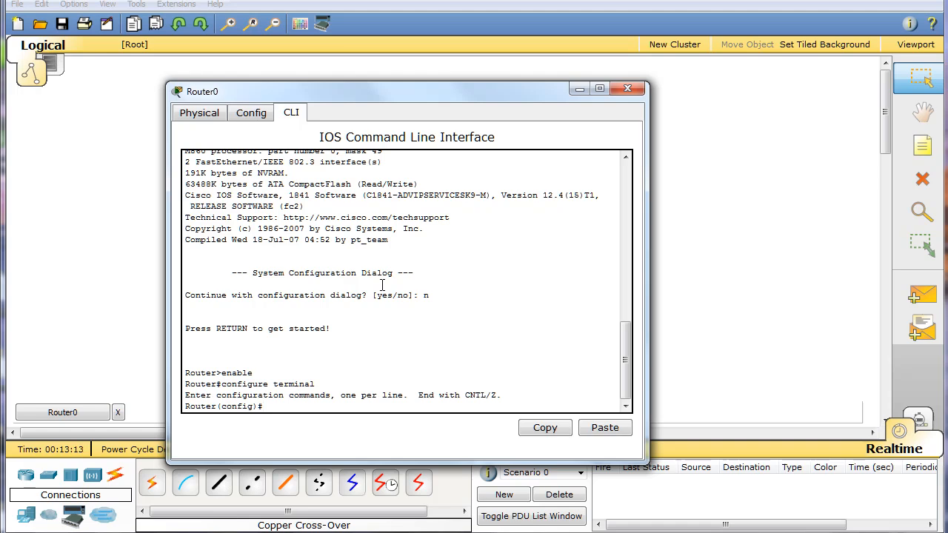
# - Enter interface configuration mode for fastEthernet 0/0 on Router0
pyautogui.write('interface fast')
pyautogui.press('Tab')
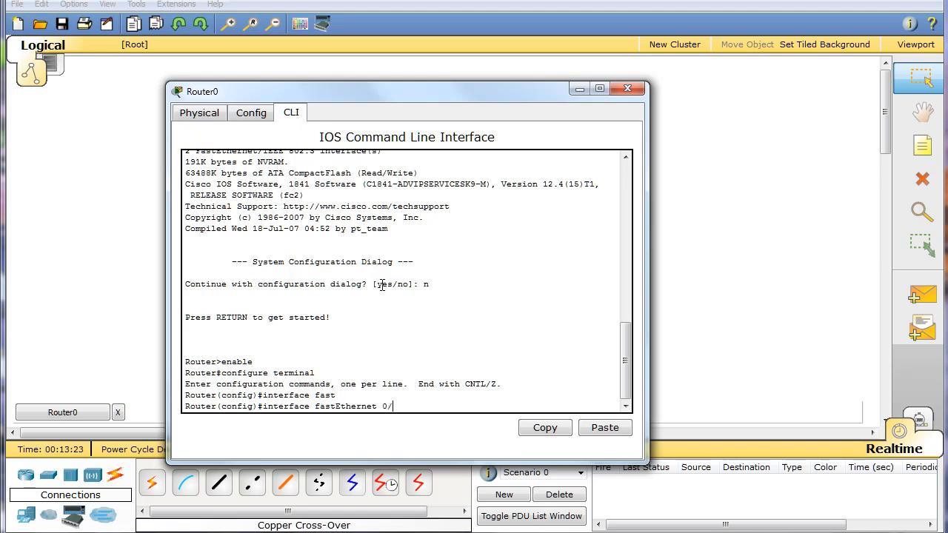
pyautogui.write('0/0')
pyautogui.press('Return')
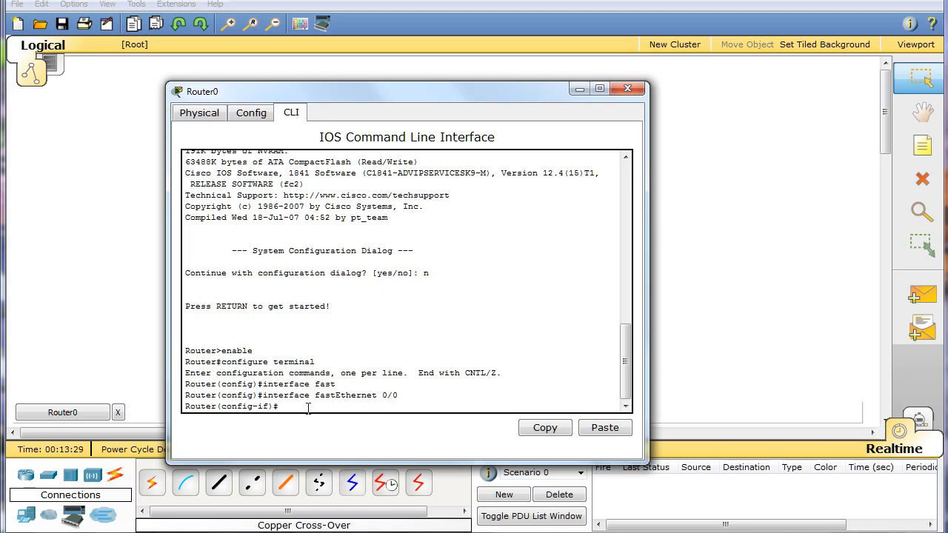
# - Assign IP address 192.168.1.1 with mask 255.255.255.0 to fastEthernet 0/0, enable it with no shutdown, and check its link in the topology
pyautogui.write('ip address 192.168.1.1 255.255.255.')
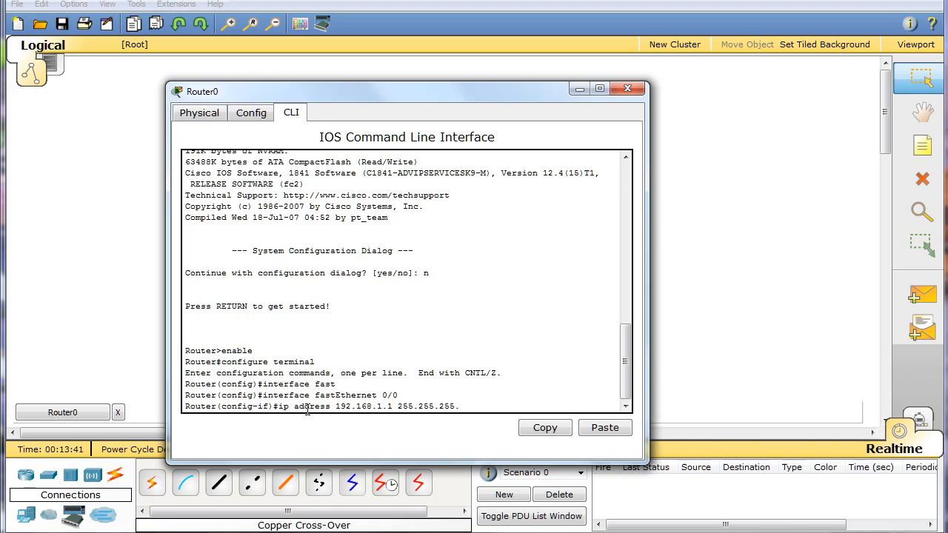
pyautogui.write('0')
pyautogui.press('Return')
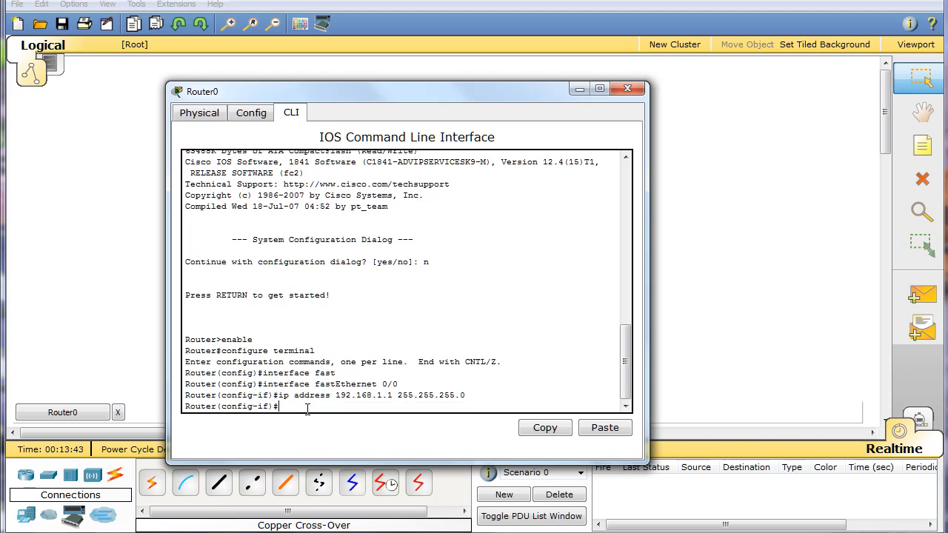
pyautogui.write('no shut')
pyautogui.press('Tab')
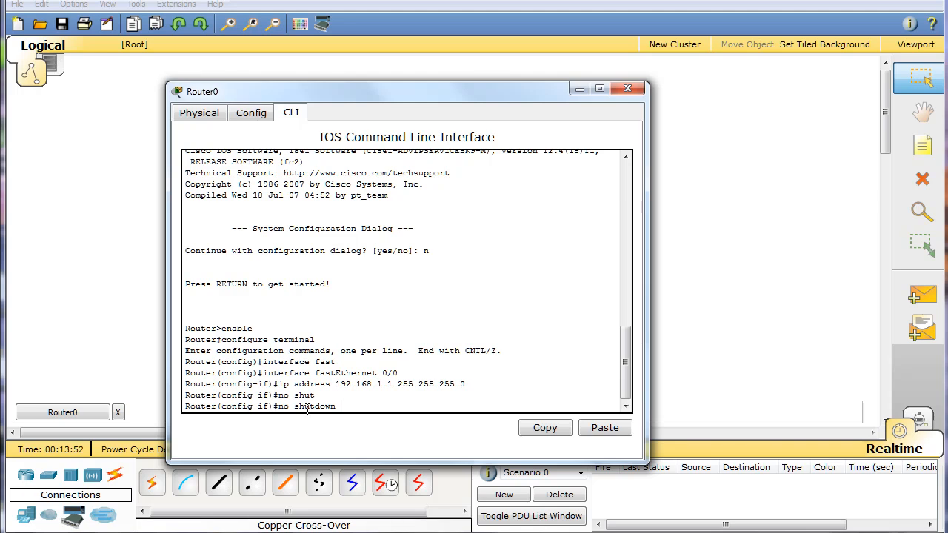
pyautogui.press('Return')
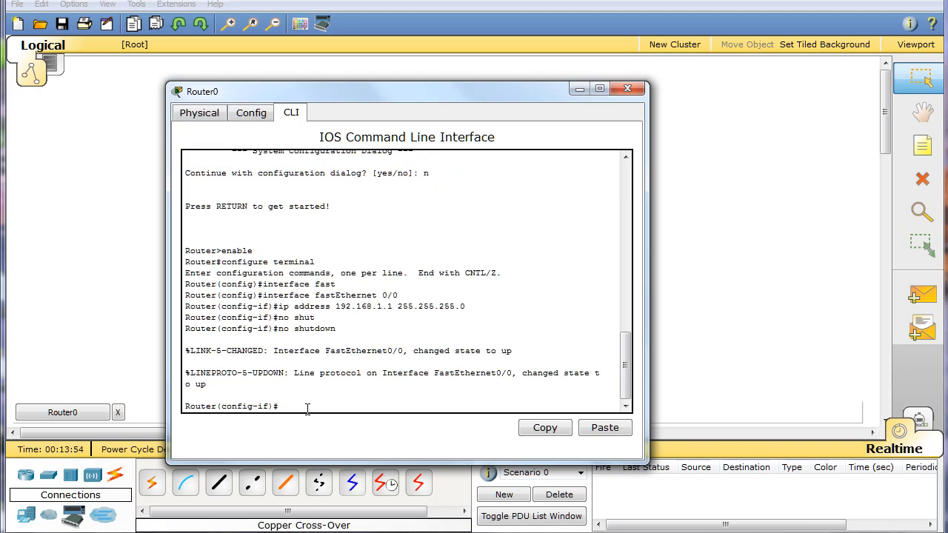
pyautogui.moveTo(390, 112); pyautogui.dragTo(722, 236)
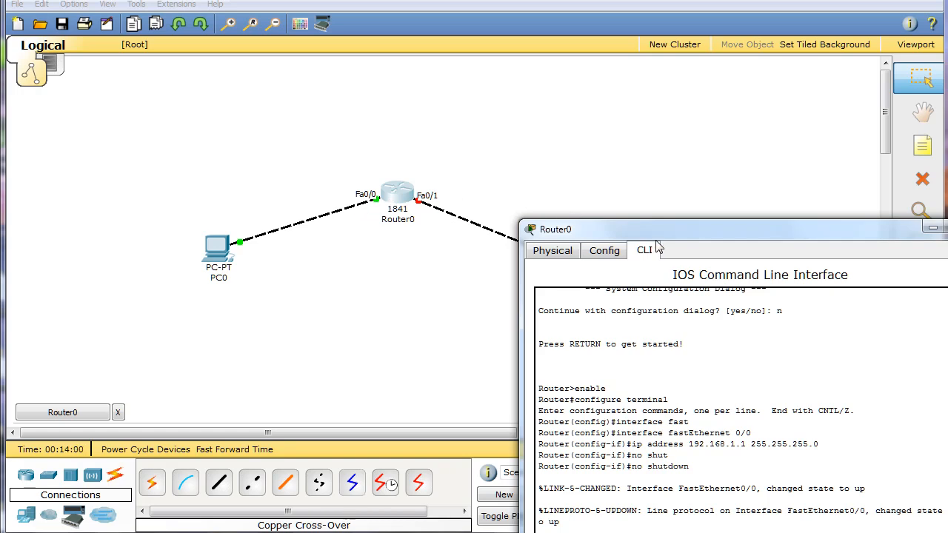
pyautogui.moveTo(656, 232); pyautogui.dragTo(430, 165)
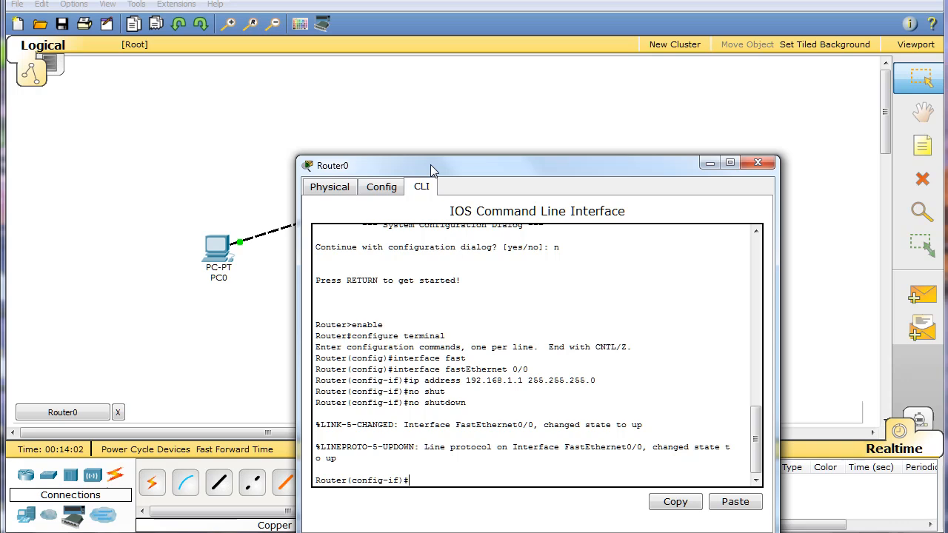
# - Exit the fastEthernet 0/0 configuration and enter interface configuration mode for fastEthernet 0/1 on Router0
pyautogui.write('exit')
pyautogui.press('Return')
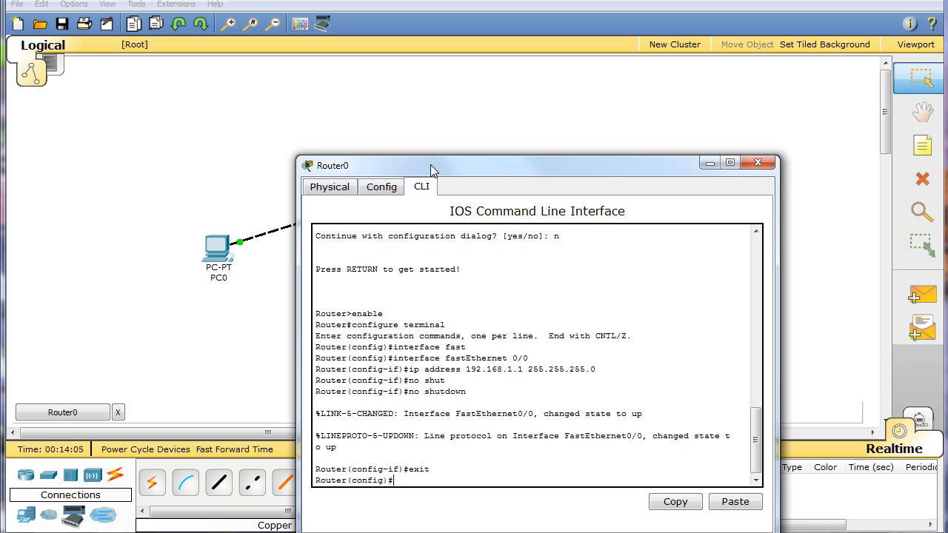
pyautogui.write('inter')
pyautogui.press('Tab')
pyautogui.write('e')
pyautogui.press('BackSpace')
pyautogui.write('fas')
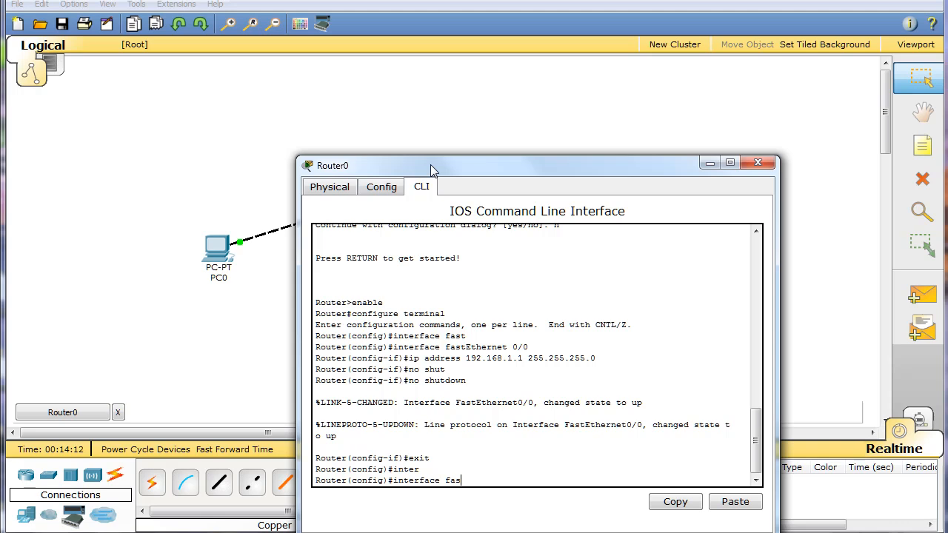
pyautogui.press('Tab')
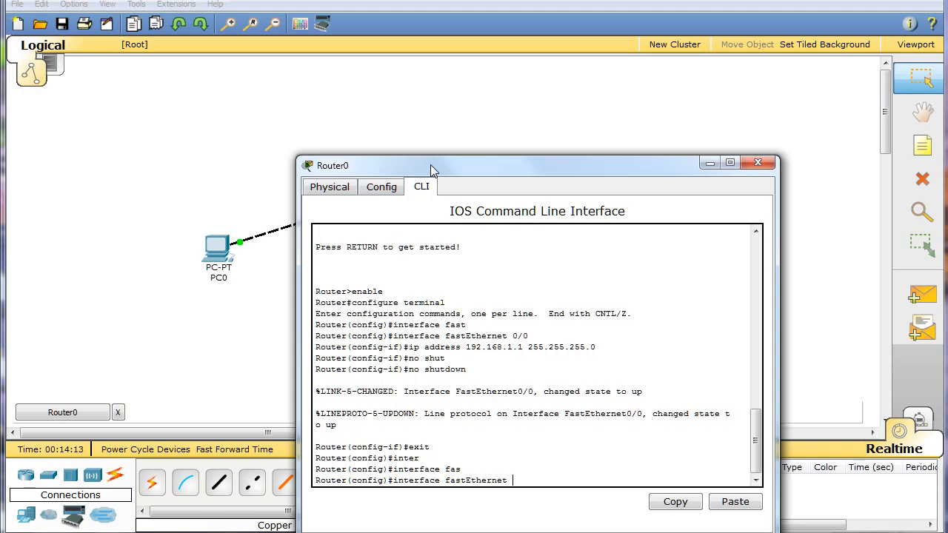
pyautogui.write('0/1')
pyautogui.press('Return')
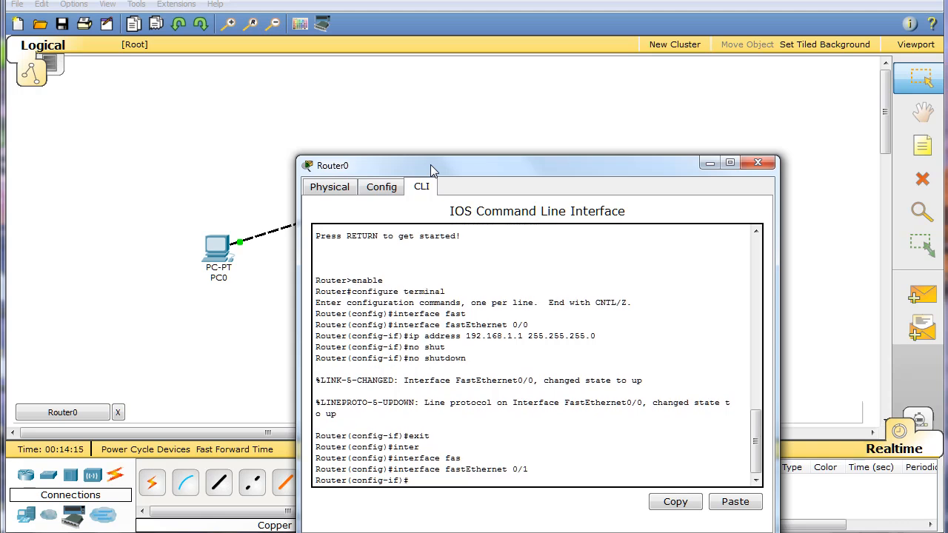
# - Assign IP address 192.168.2.1 with mask 255.255.255.0 to fastEthernet 0/1, enable it with no shut, and close Router0's window
pyautogui.write('ip address 192.168.2.1 255.255.255.0')
pyautogui.press('Return')
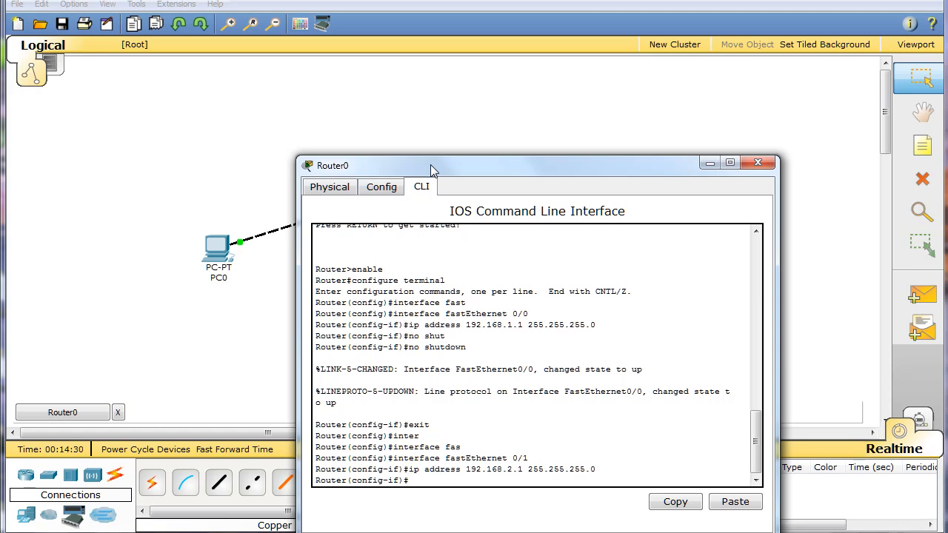
pyautogui.write('no shut')
pyautogui.press('Return')
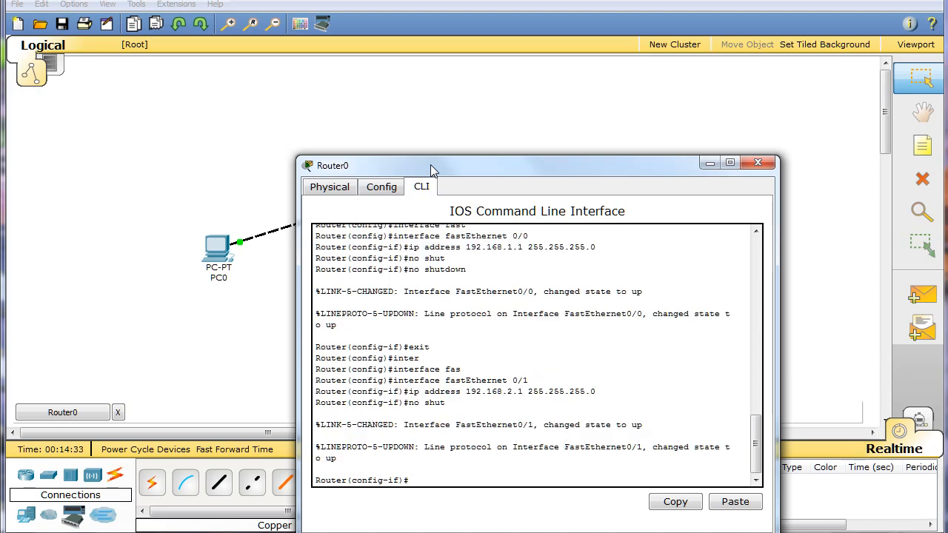
pyautogui.moveTo(432, 166); pyautogui.dragTo(506, 148)
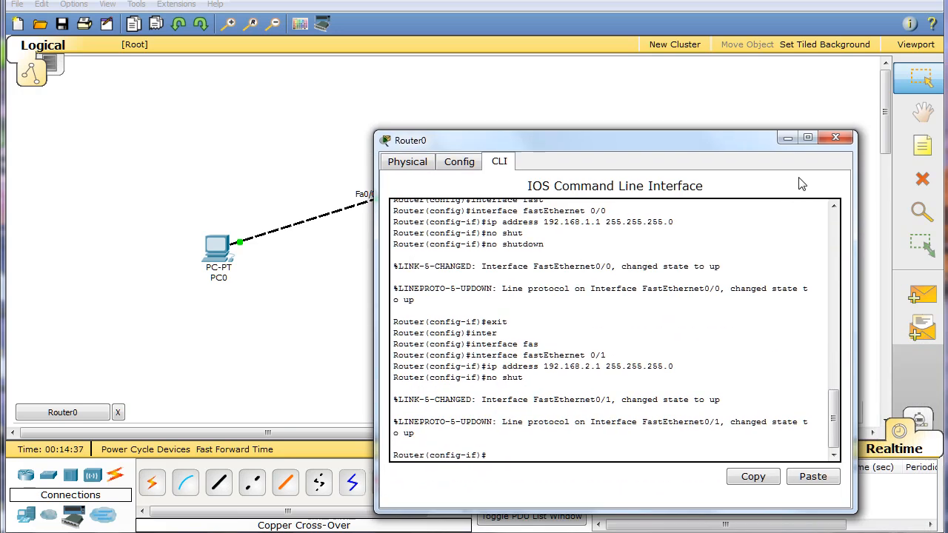
pyautogui.click(836, 139)
# - Ping 192.168.2.100 from PC0's command prompt and move the window aside to compare the result with the topology
pyautogui.click(217, 249)
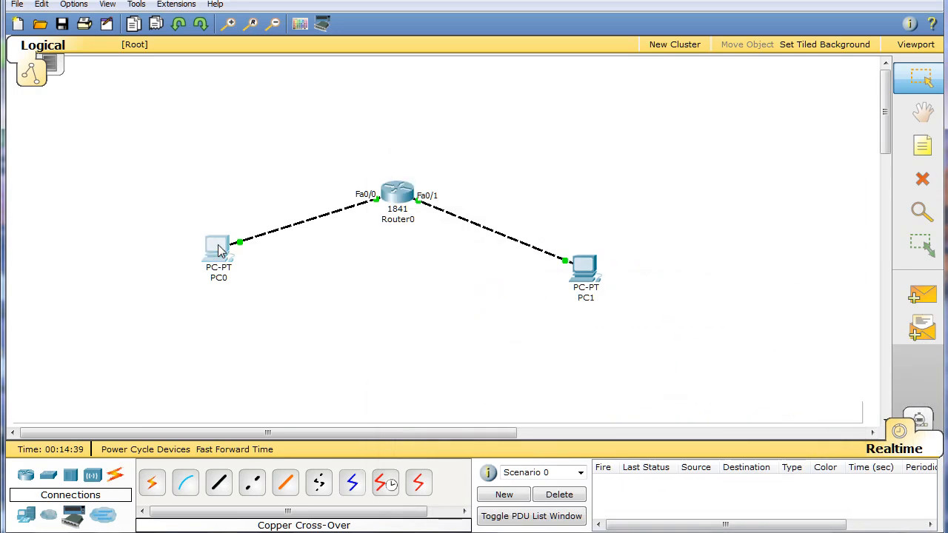
pyautogui.moveTo(241, 0); pyautogui.dragTo(451, 283)
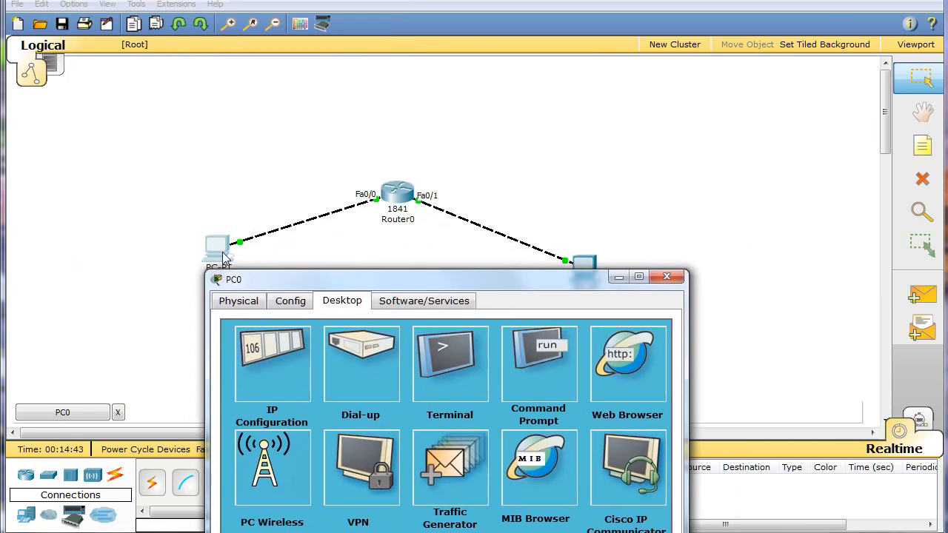
pyautogui.click(530, 366)
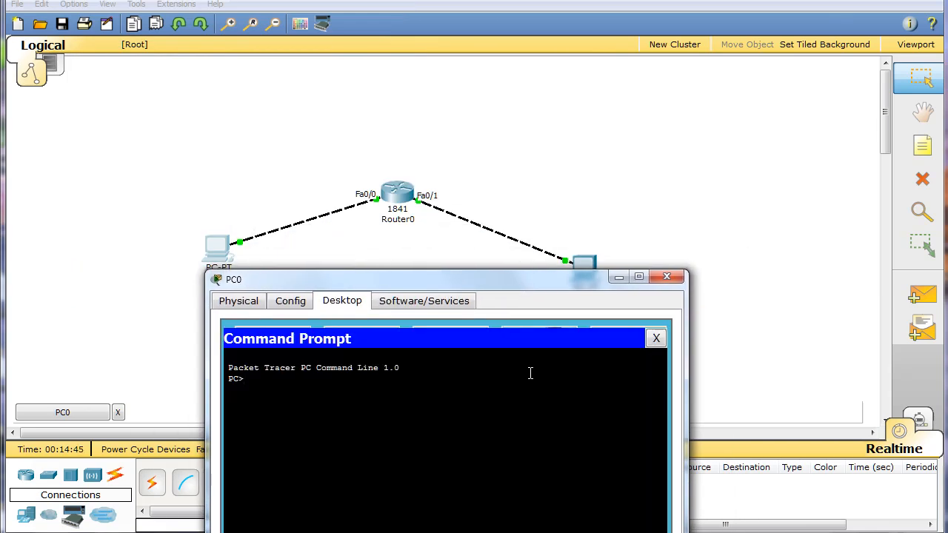
pyautogui.write('ping 192.168.2.100')
pyautogui.press('Return')
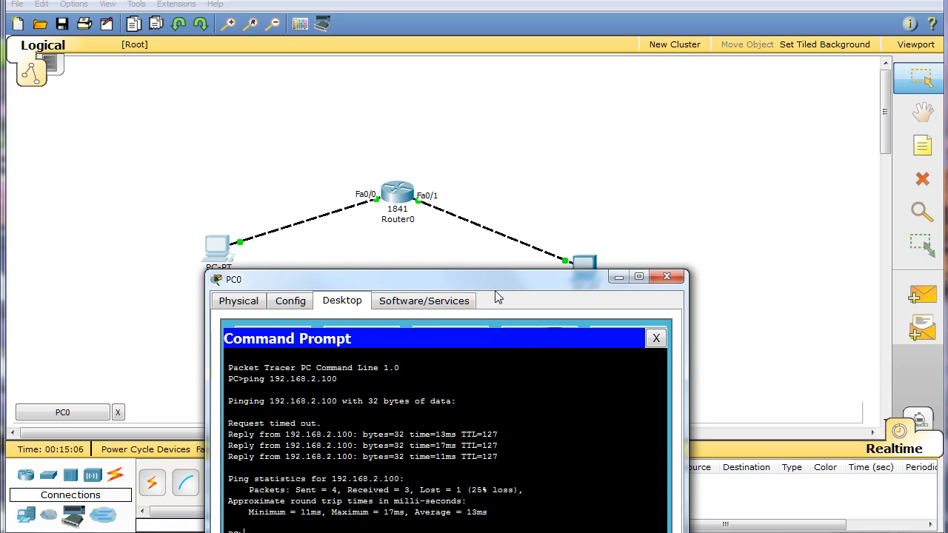
pyautogui.moveTo(488, 283); pyautogui.dragTo(590, 306)
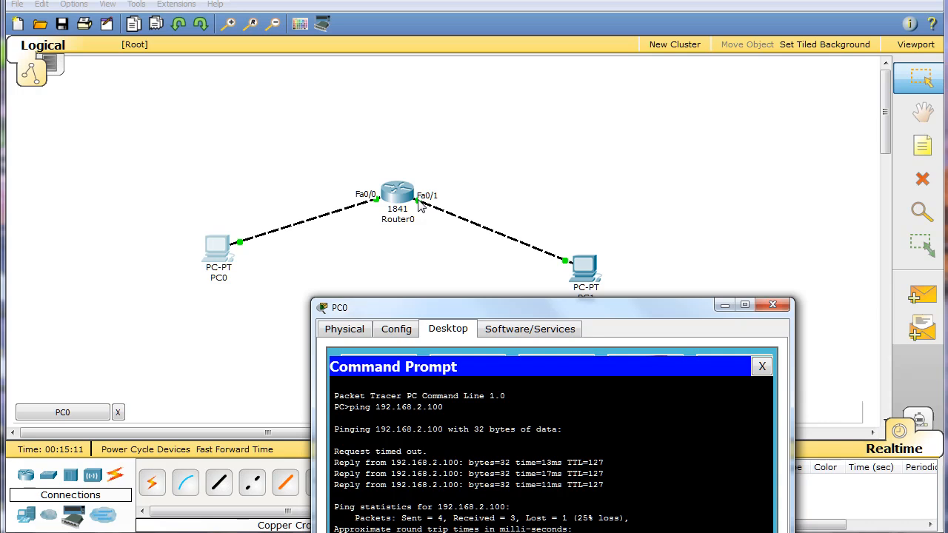
pyautogui.moveTo(470, 314); pyautogui.dragTo(467, 299)
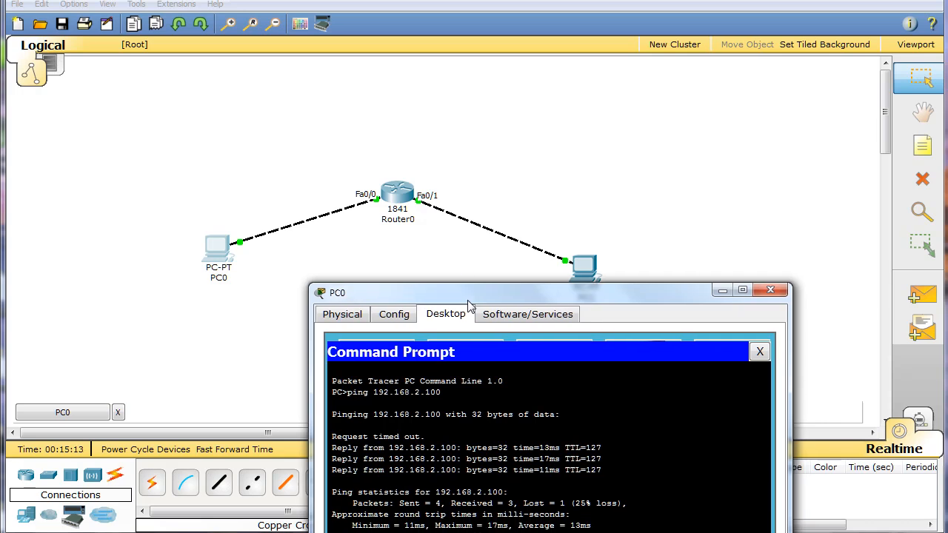